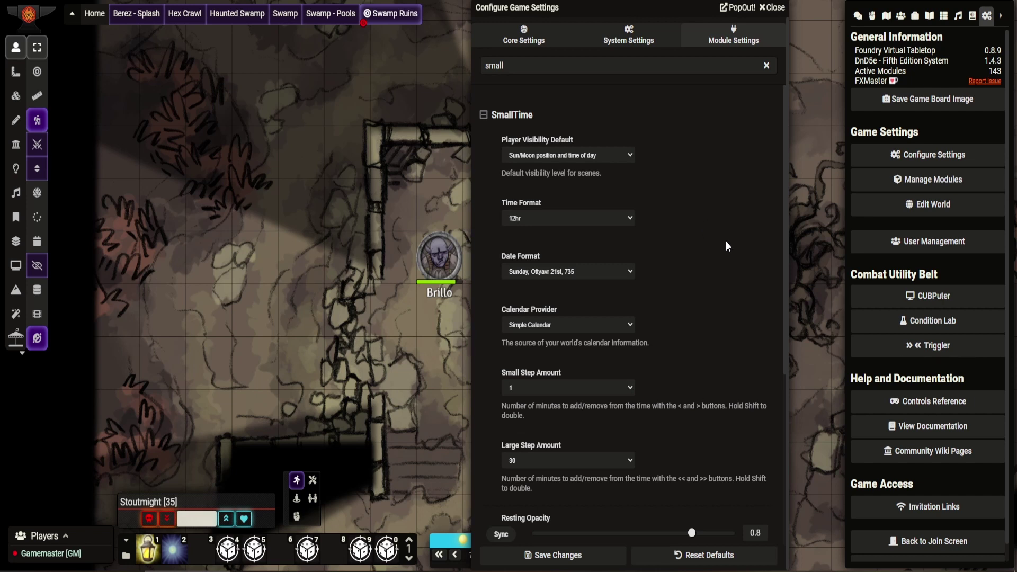
Check the Player Visibility Default choices and move the game settings window clear of the SmallTime clock.
click(630, 156)
click(631, 160)
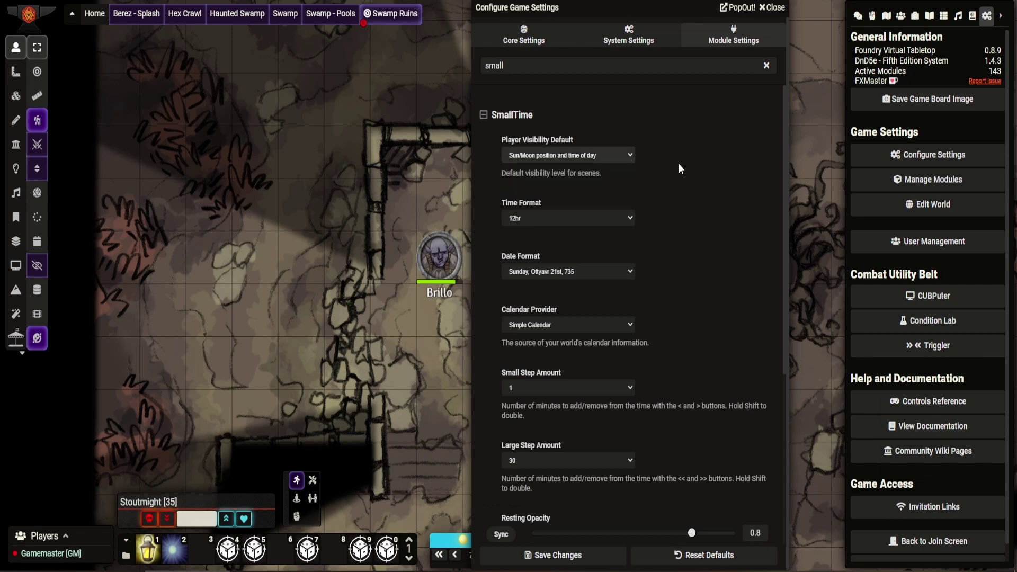
drag(609, 7, 200, 8)
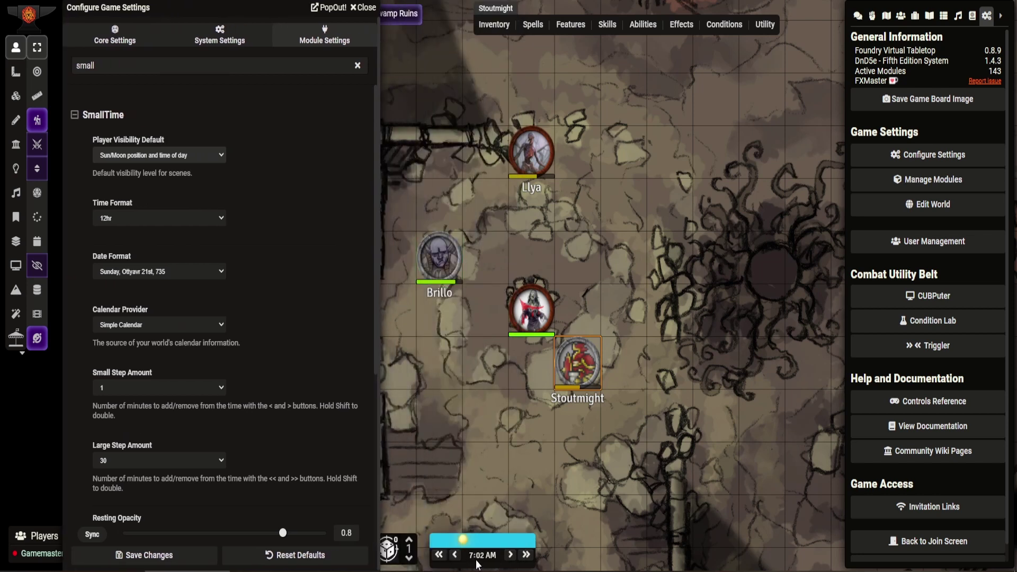
Show the date beneath the time on the SmallTime clock and place the clock beside the macro hotbar.
drag(480, 562, 485, 468)
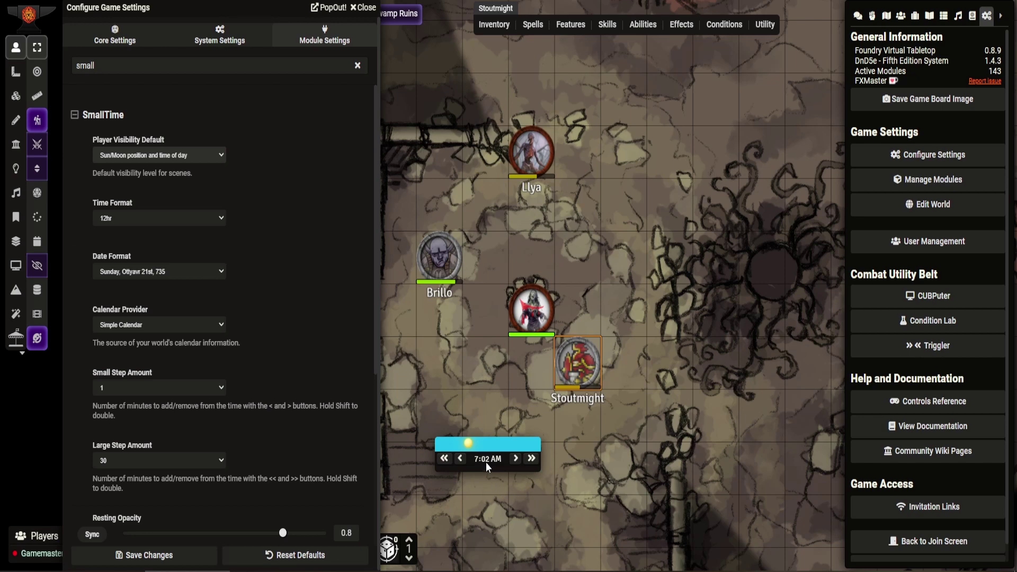
mouse_move(486, 466)
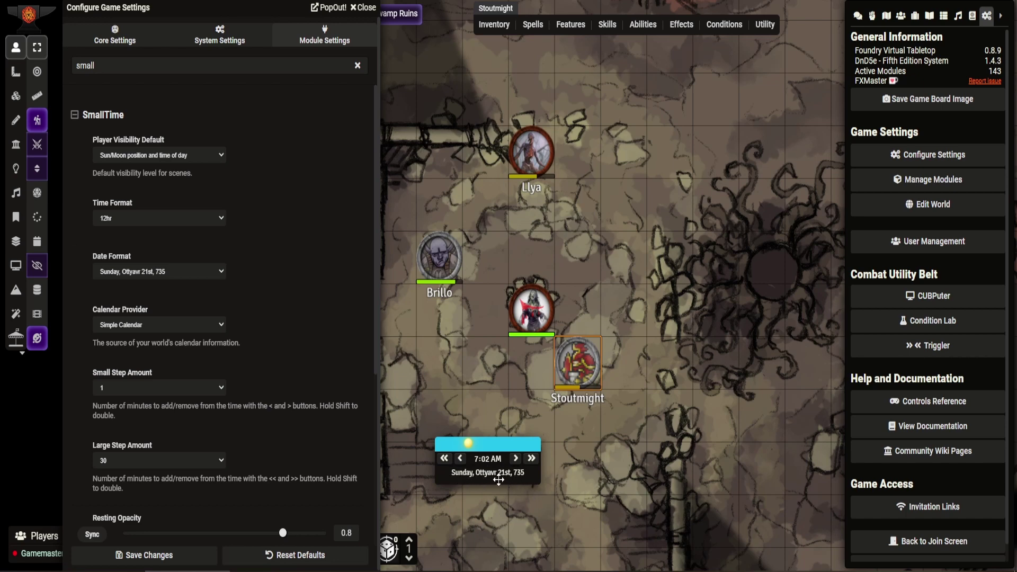
drag(477, 482, 462, 562)
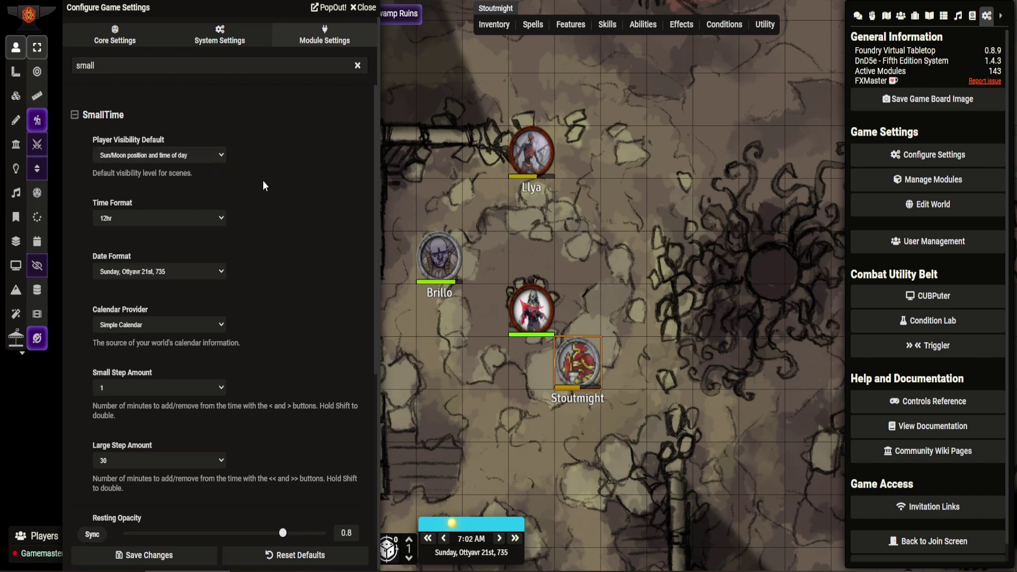
Keep the SmallTime time format at 12hr and set the date format to "Sunday, 21 Ottyavr, 735".
click(162, 221)
click(162, 230)
click(179, 273)
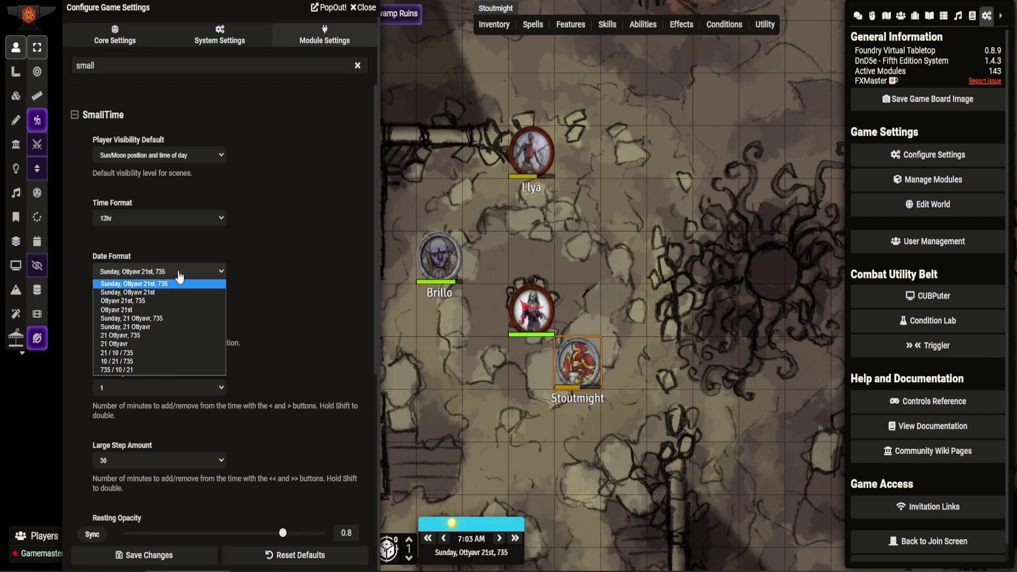
click(166, 319)
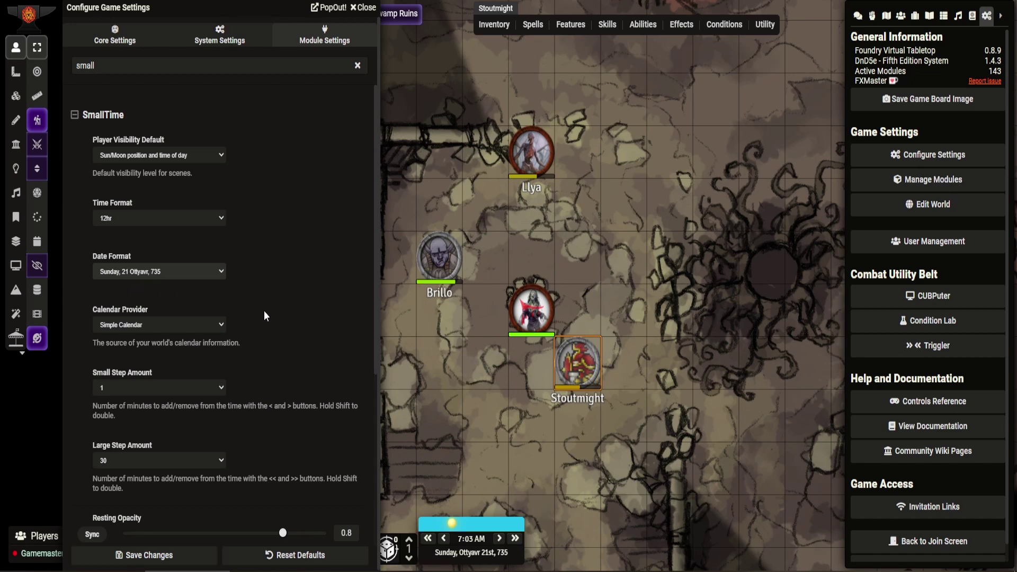
Examine the choices offered for the SmallTime Calendar Provider.
click(210, 326)
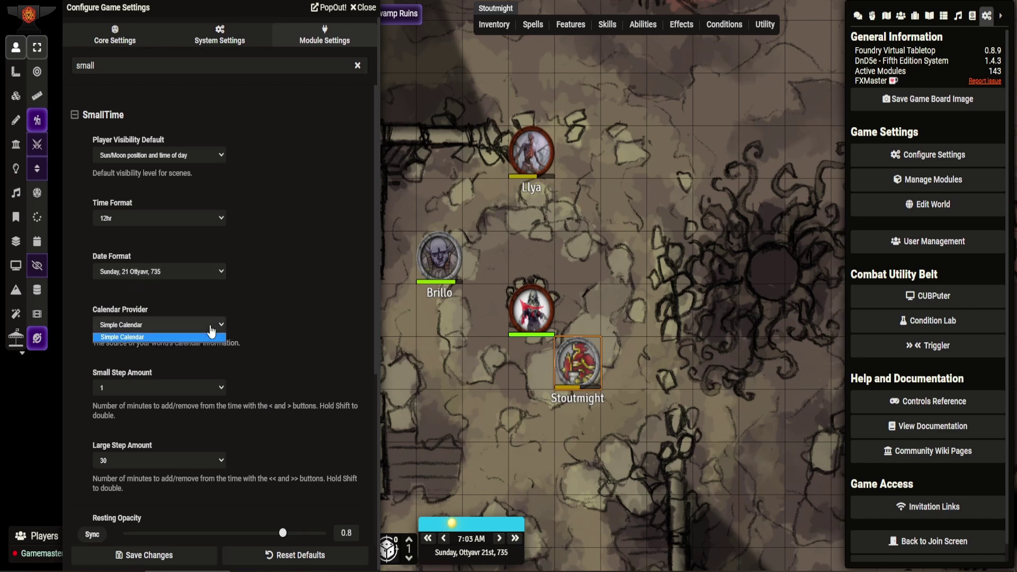
click(211, 331)
click(211, 330)
click(233, 330)
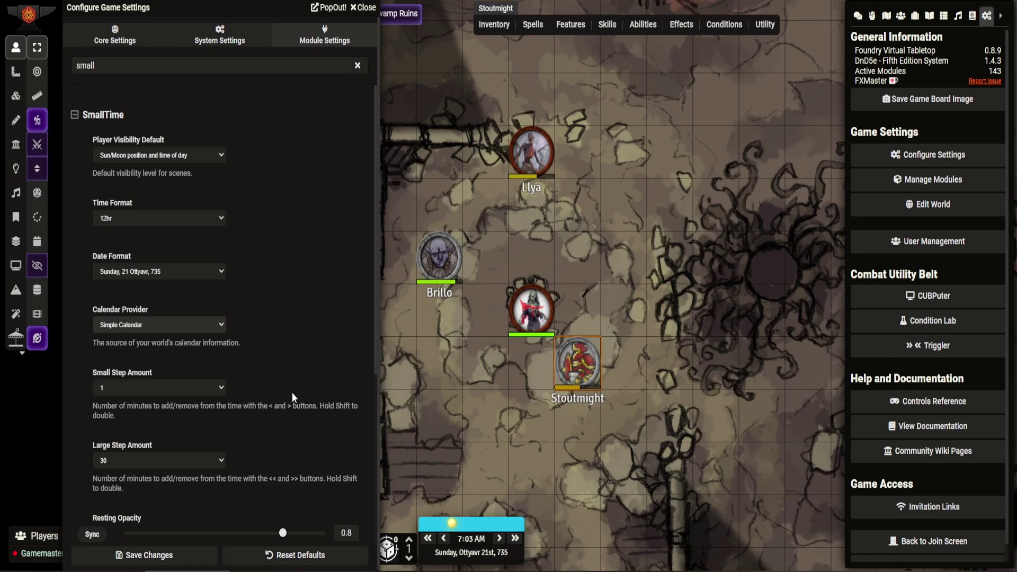
Examine the minute choices offered for the Small Step Amount and the Large Step Amount.
scroll(292, 396, down, 3)
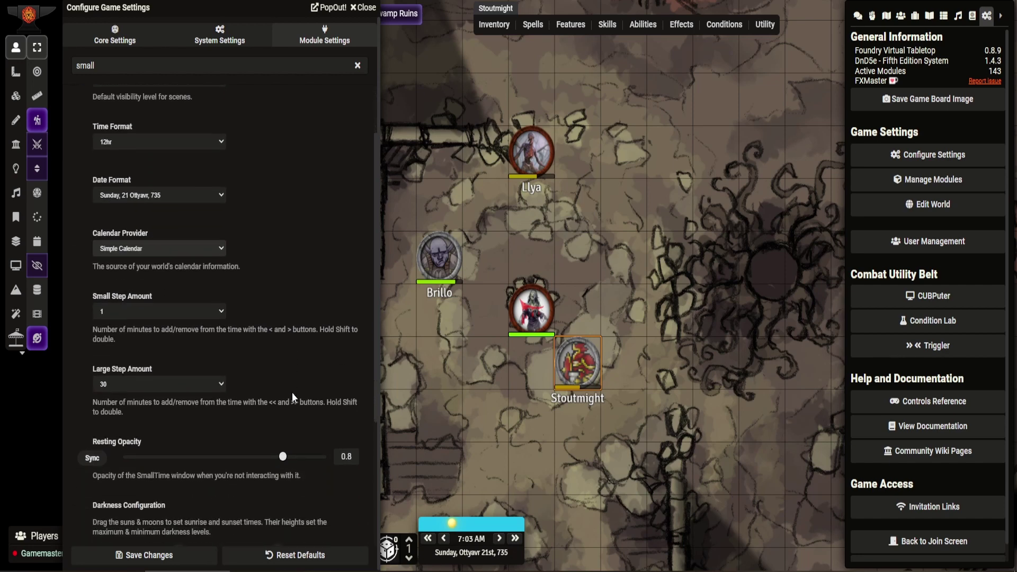
scroll(291, 392, down, 1)
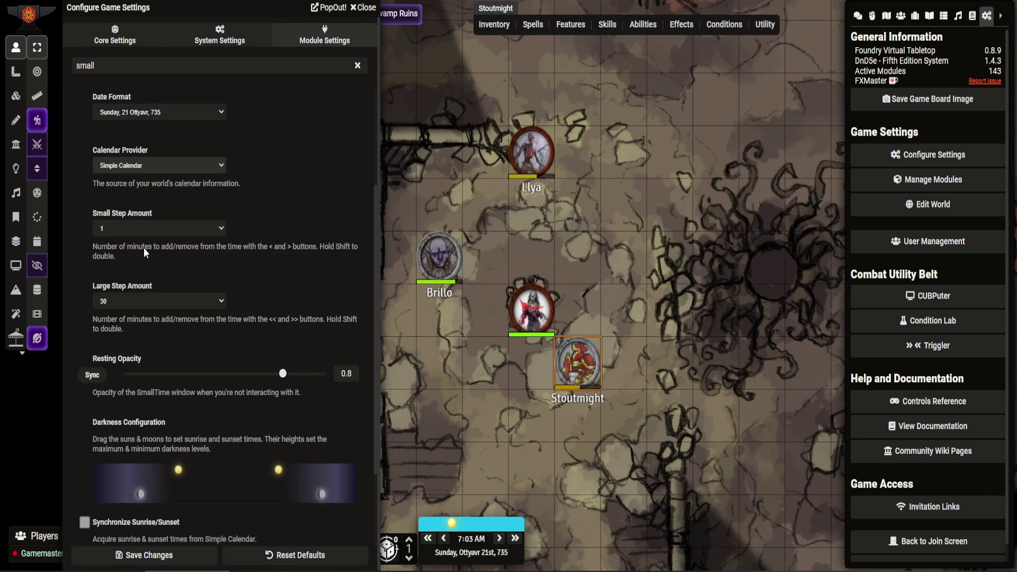
click(198, 228)
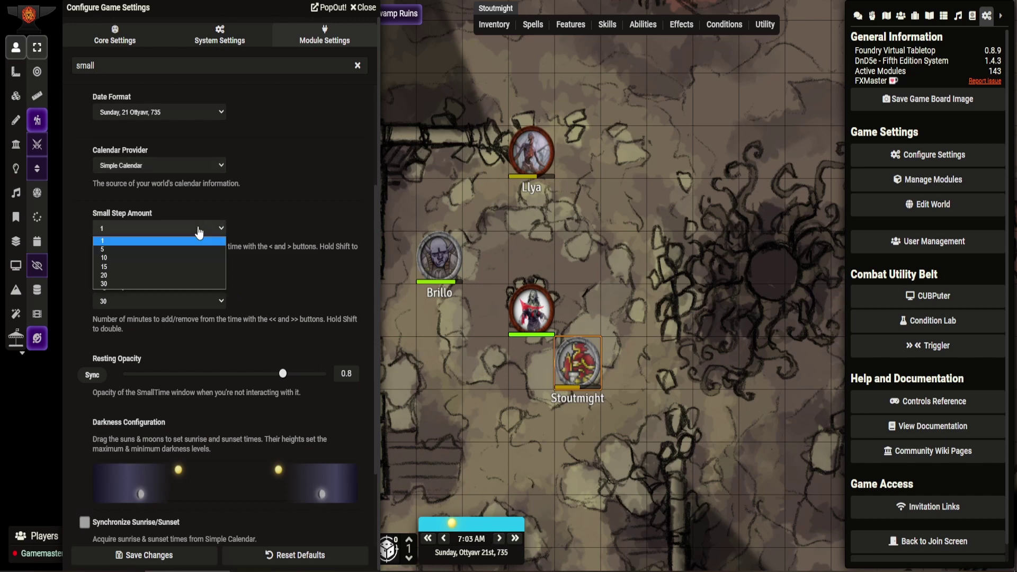
click(198, 232)
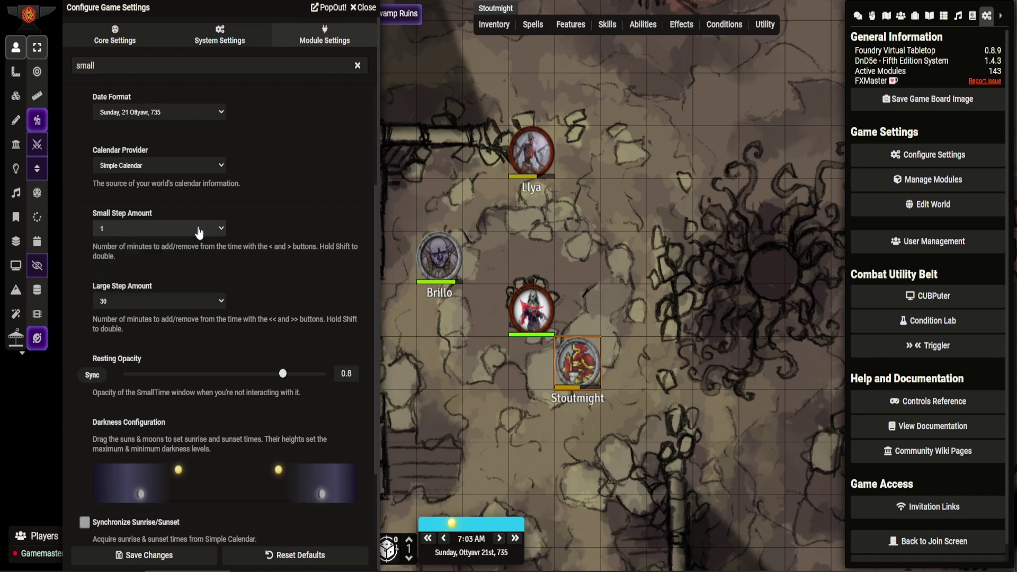
click(219, 303)
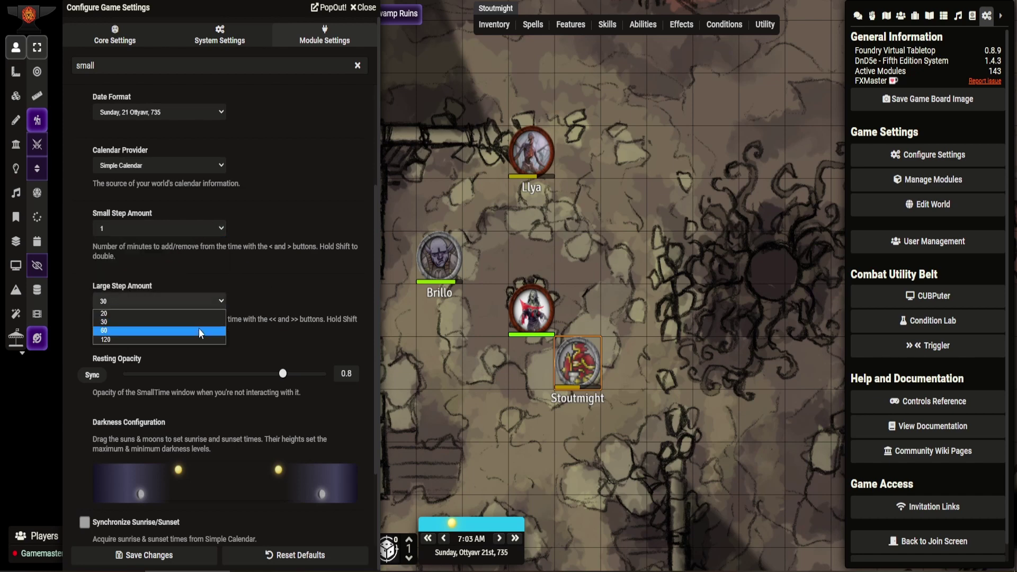
click(204, 323)
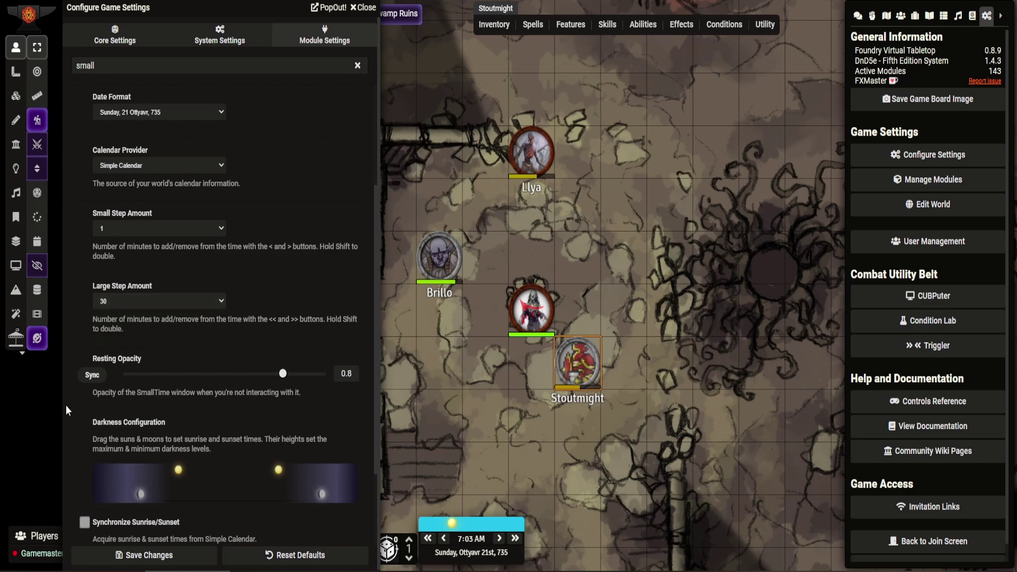
Check the sunrise and sunset times on the sun handles of the Darkness Configuration.
scroll(80, 411, down, 2)
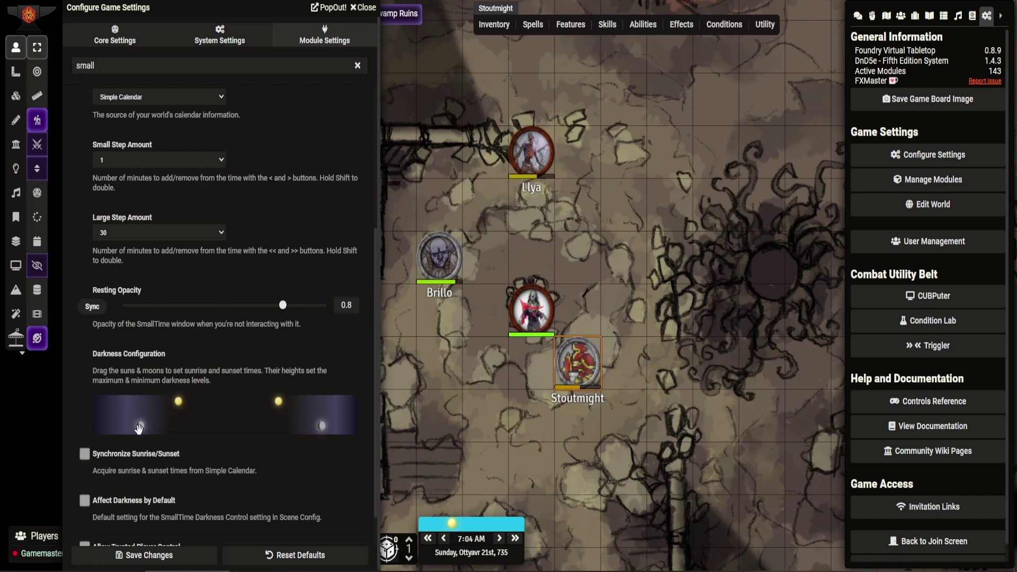
drag(179, 398, 179, 401)
drag(278, 401, 279, 401)
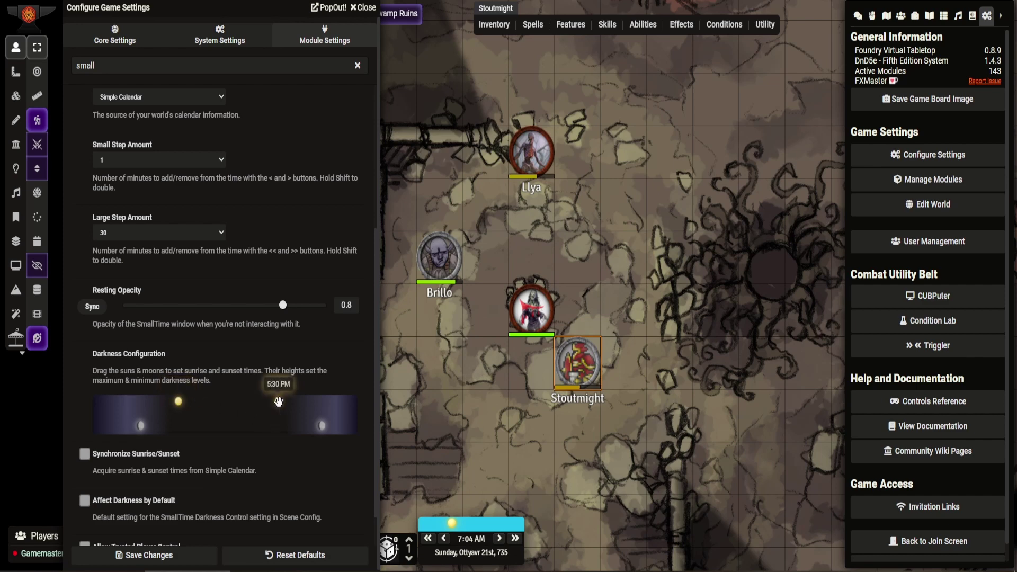
Enable Synchronize Sunrise/Sunset and Affect Darkness by Default, and save the module settings.
scroll(120, 418, down, 1)
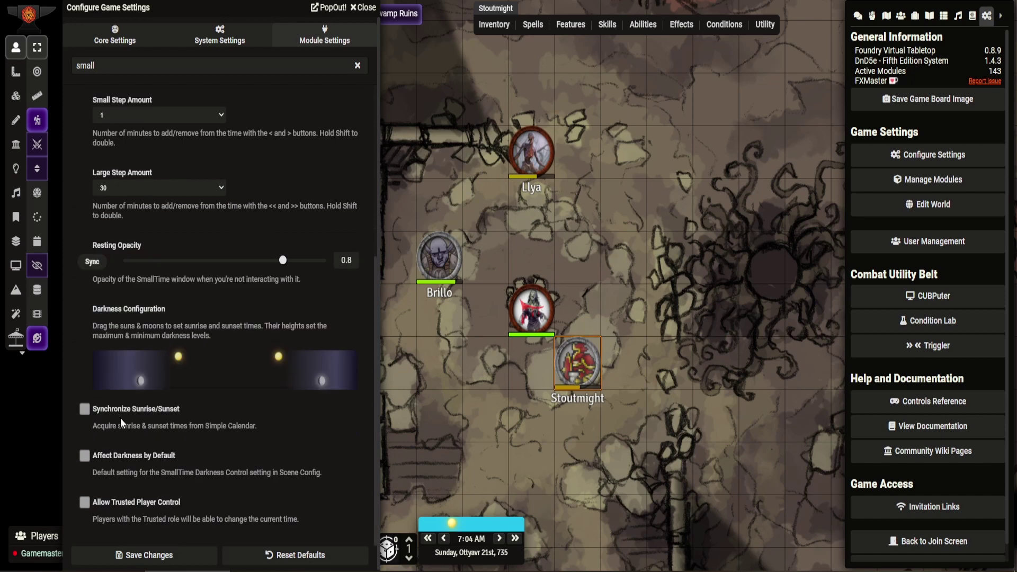
click(86, 409)
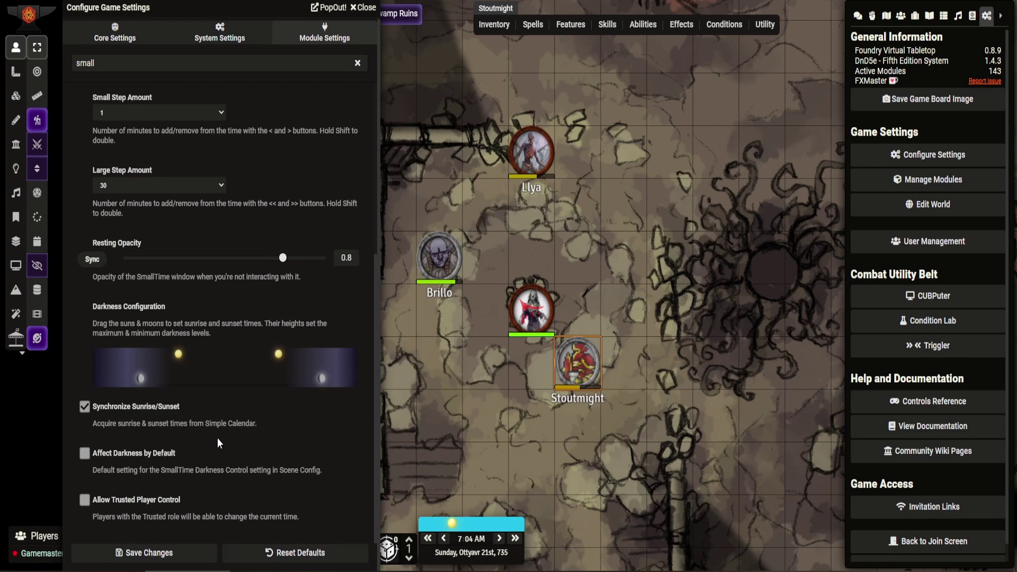
click(84, 453)
click(159, 552)
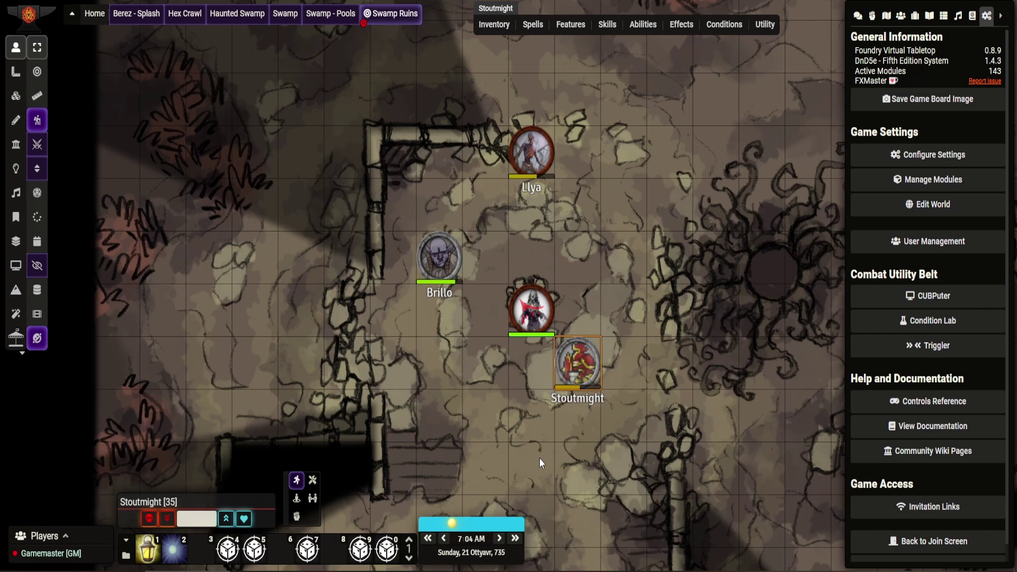
Advance the SmallTime clock in large steps through the night to 7:35 AM on 22 Ottyavr.
click(515, 539)
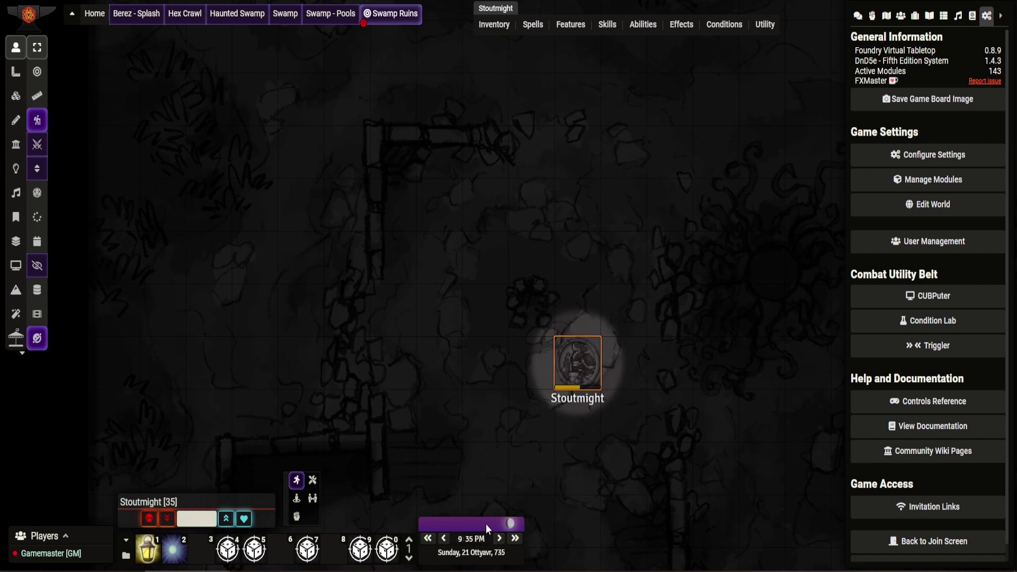
click(515, 540)
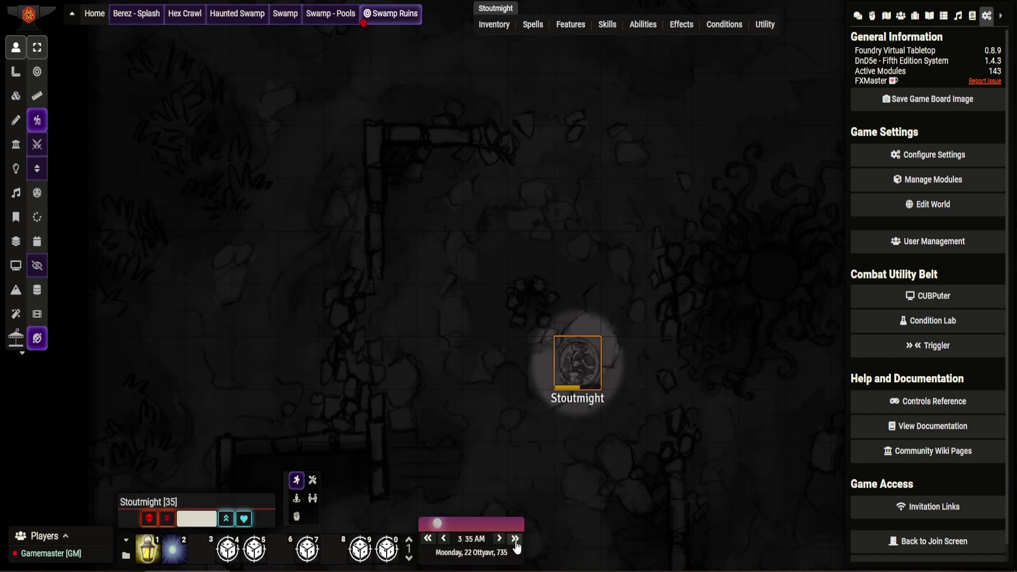
click(516, 538)
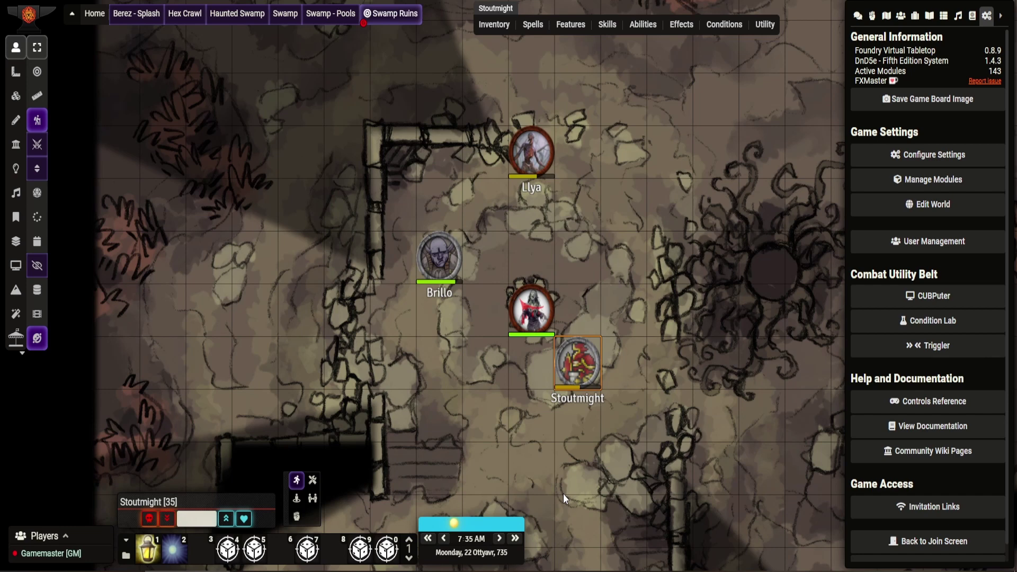
Open the Swamp Ruins scene's Vision and Lighting configuration and examine its SmallTime Player Visibility options.
right_click(396, 19)
click(399, 36)
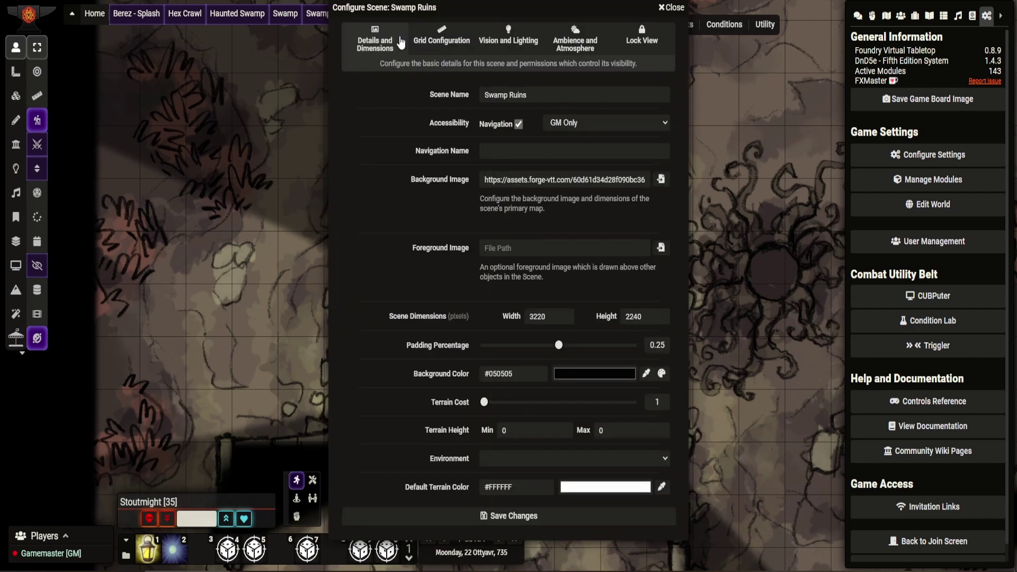
click(521, 37)
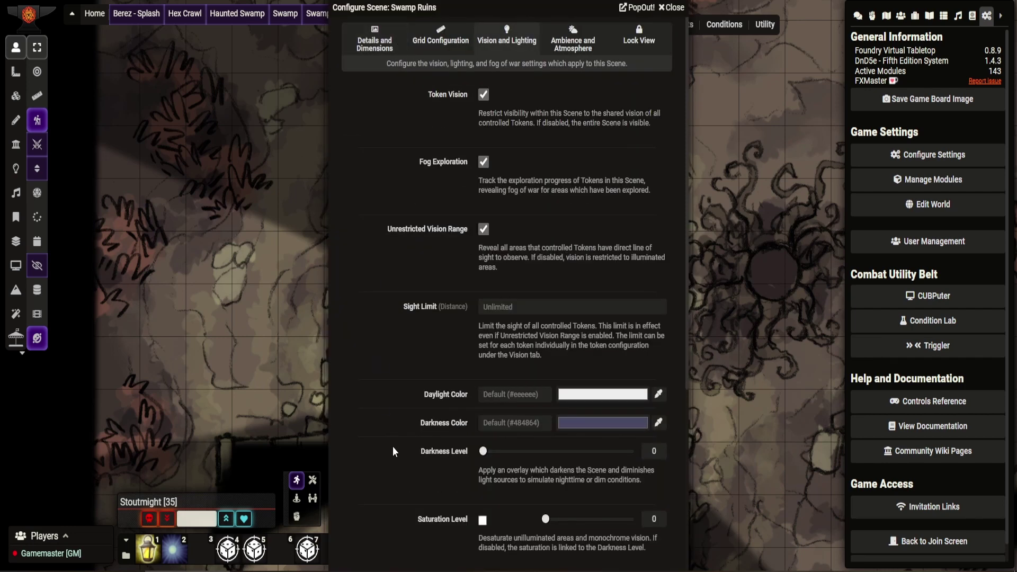
scroll(393, 451, down, 5)
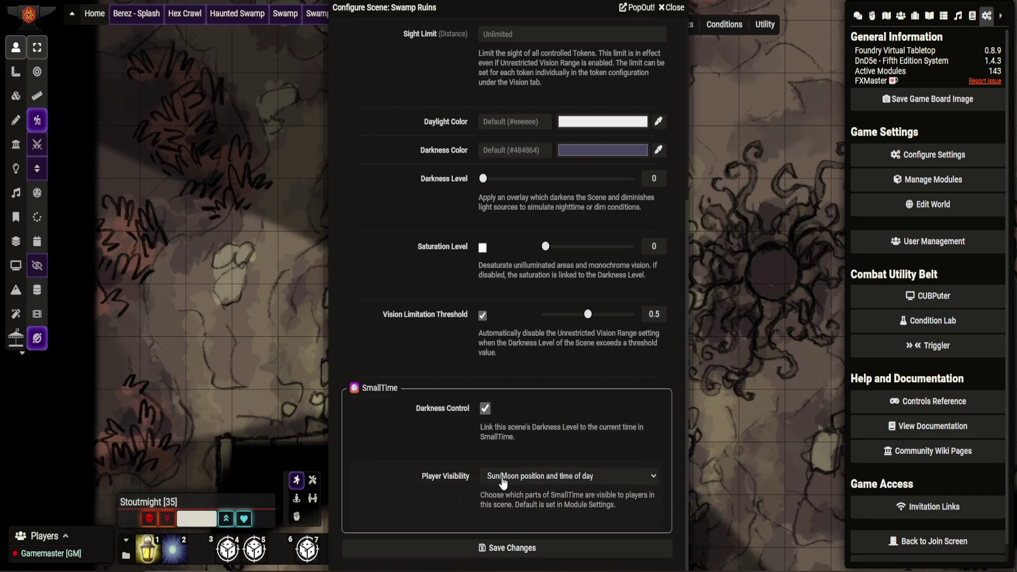
click(528, 477)
click(529, 482)
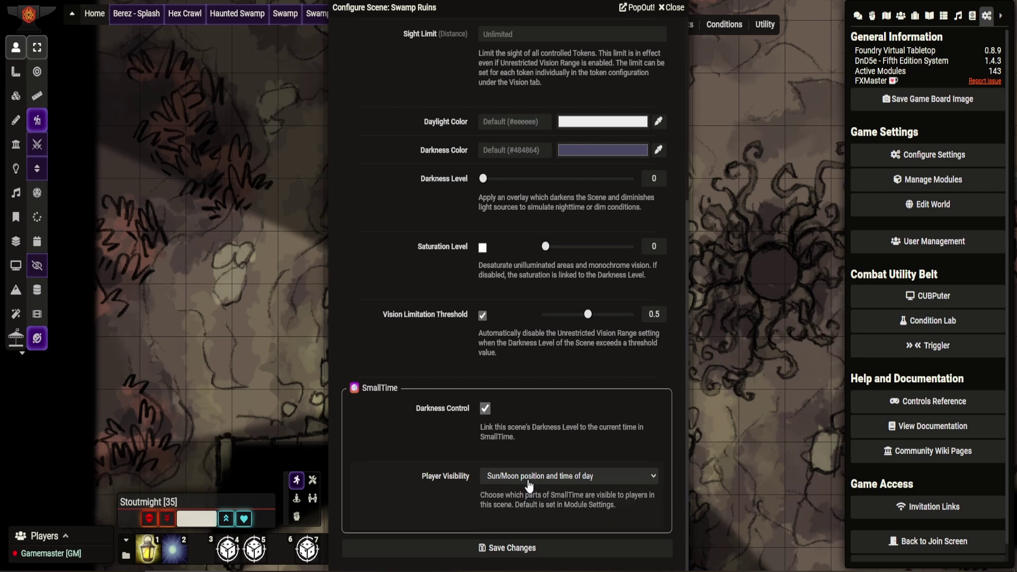
click(529, 480)
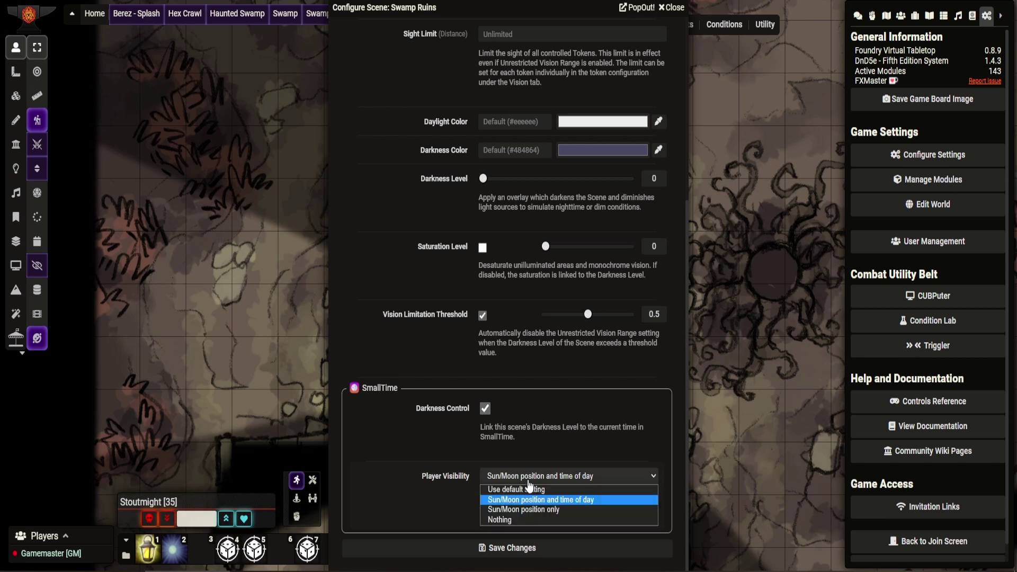
click(529, 481)
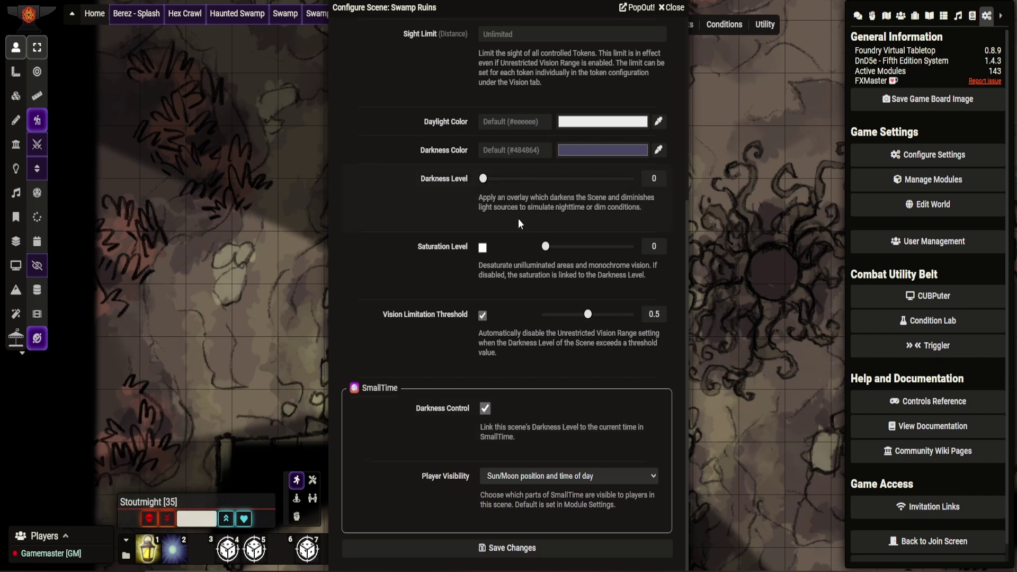
Review the scene's vision, darkness and SmallTime settings and save the Swamp Ruins configuration.
scroll(434, 260, up, 1)
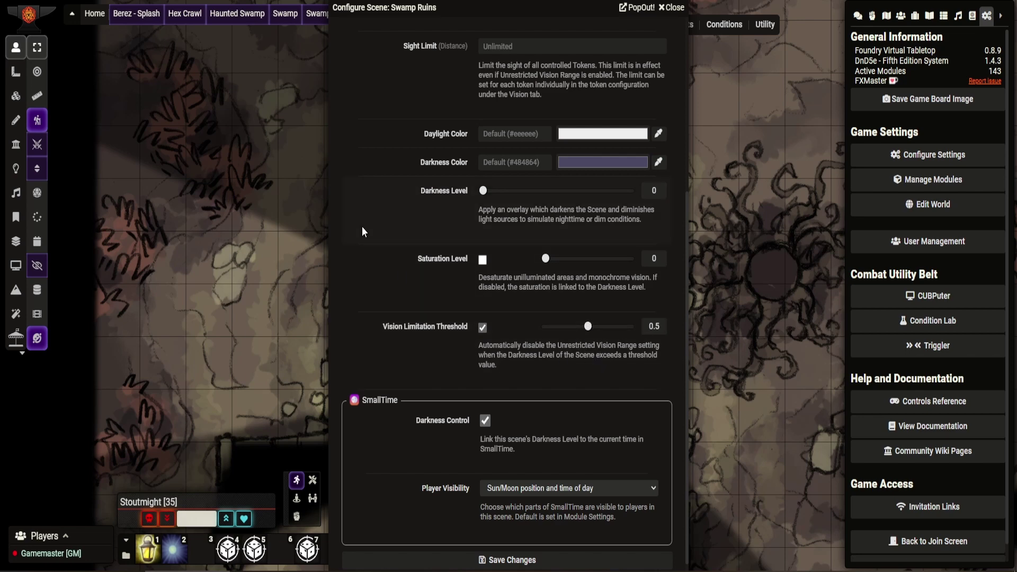
scroll(362, 227, up, 5)
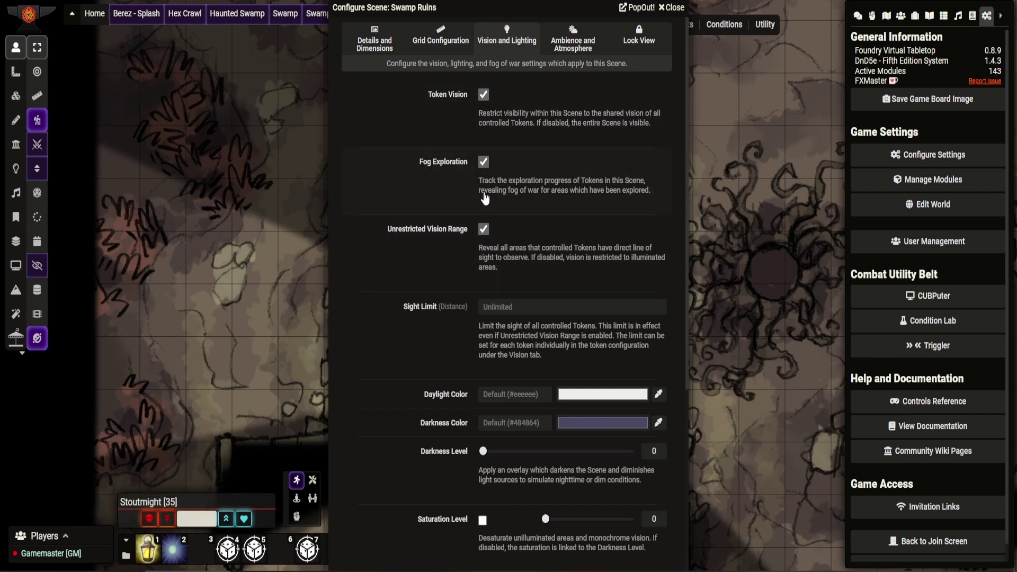
scroll(399, 488, down, 5)
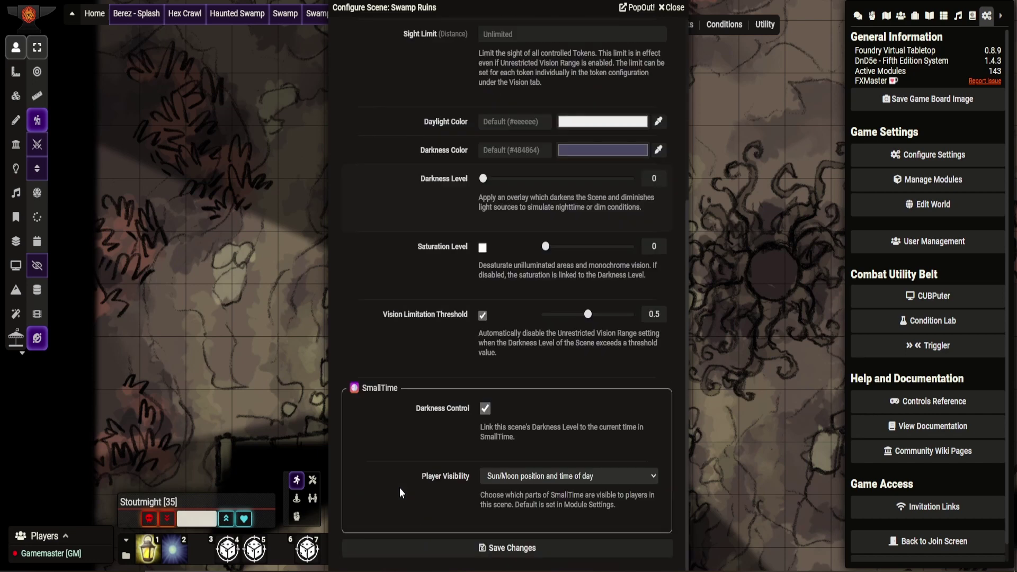
click(503, 551)
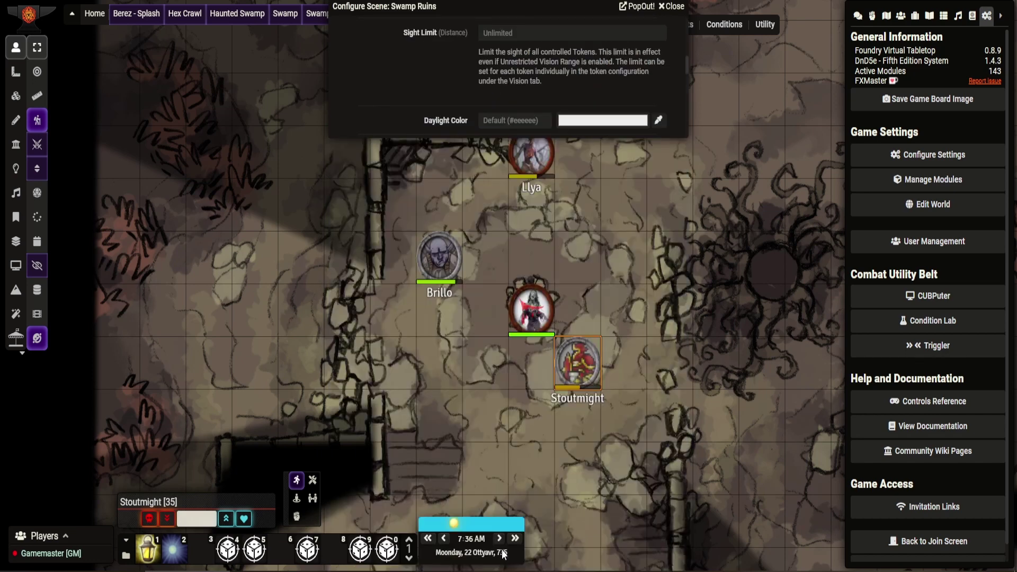
Select the Brillo token and advance the SmallTime clock in large steps to 7:57 PM.
click(456, 258)
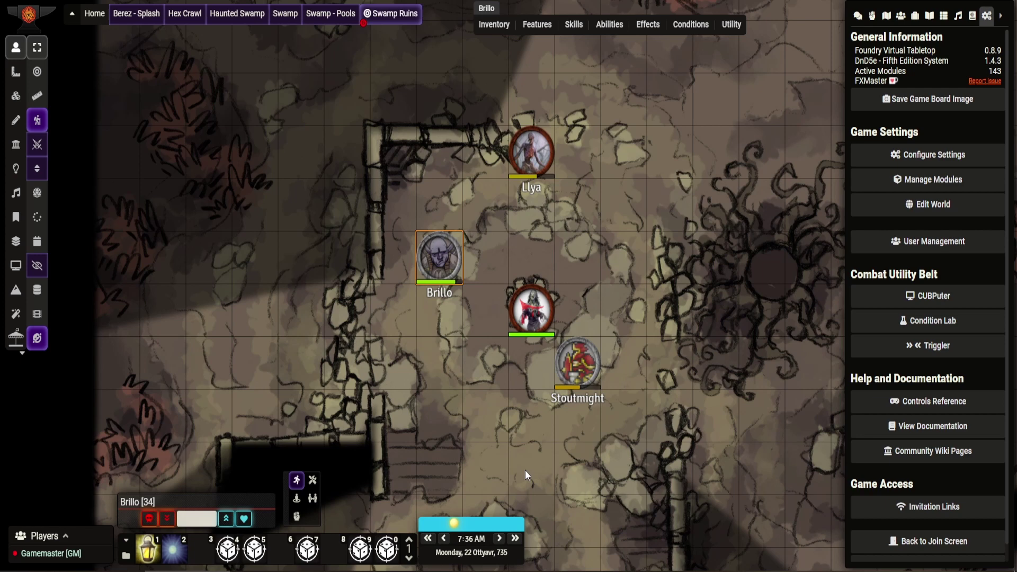
click(514, 538)
click(515, 538)
click(514, 538)
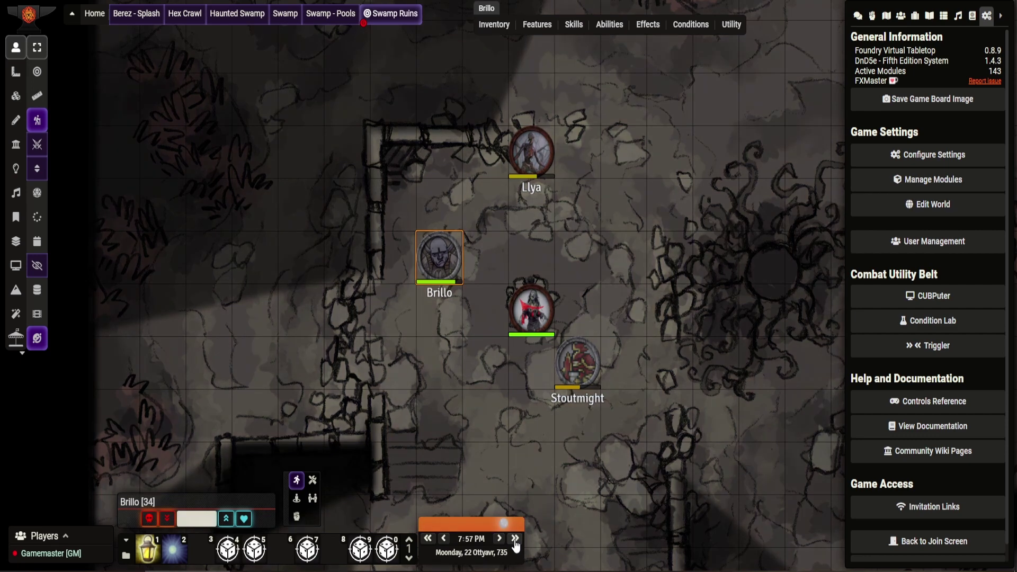
Advance the SmallTime clock in large steps through the evening to 2:28 AM on 23 Ottyavr.
click(514, 538)
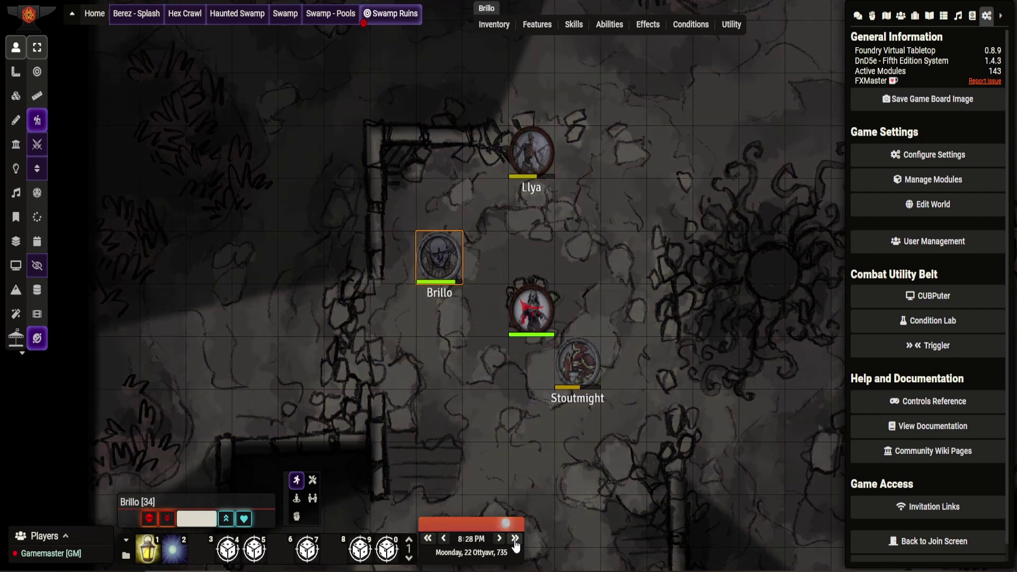
click(514, 538)
click(514, 538)
click(515, 538)
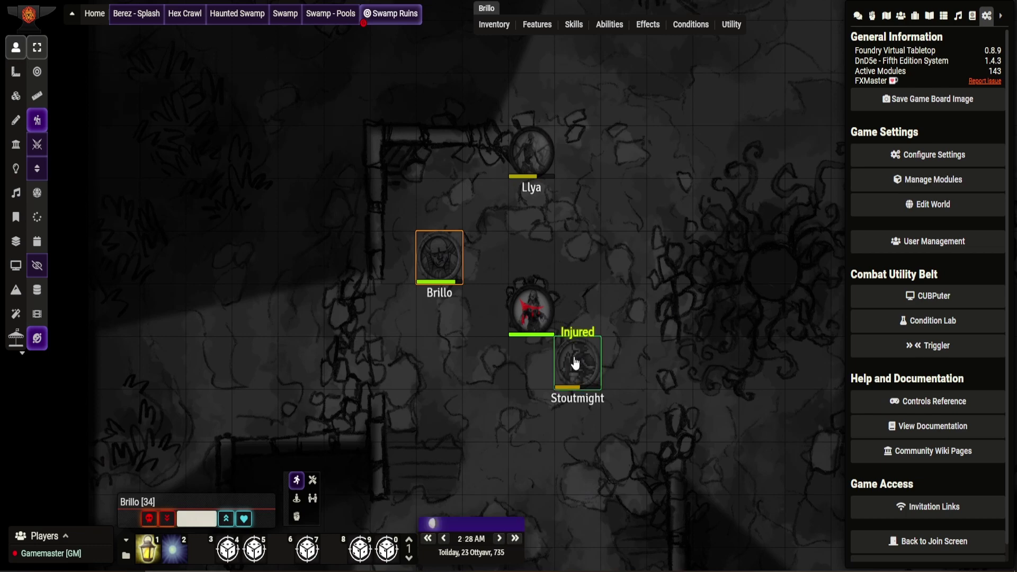
Compare the night vision of the Stoutmight and Brillo tokens by selecting each in turn, ending on Brillo.
click(576, 363)
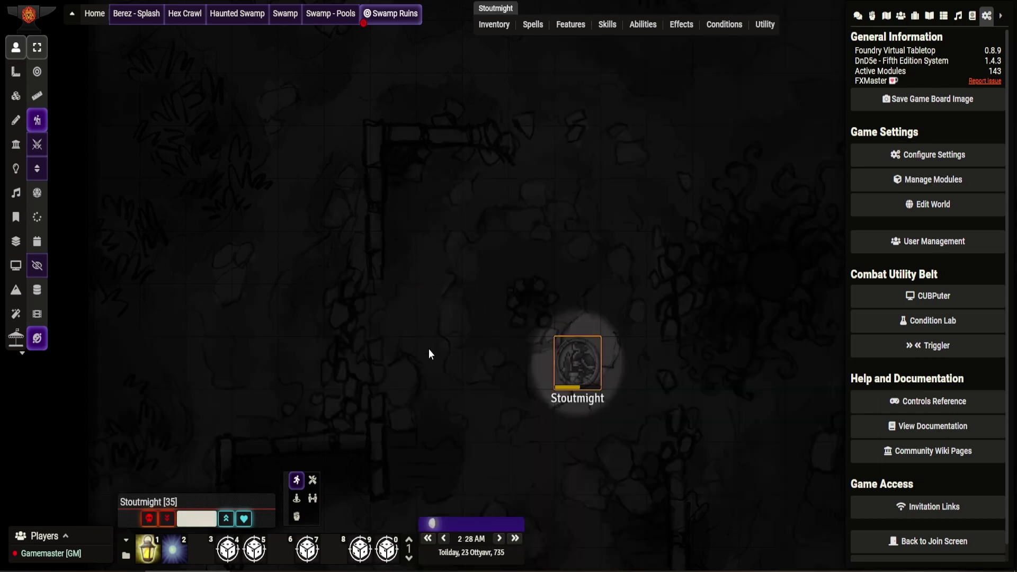
drag(428, 348, 460, 370)
click(441, 278)
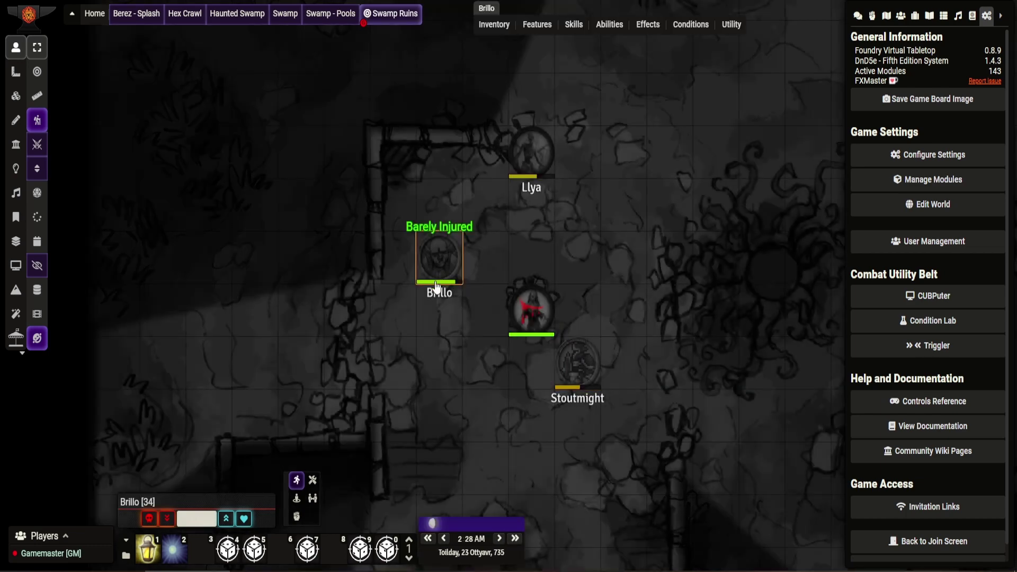
Advance the SmallTime clock in large steps to 6:28 AM on 23 Ottyavr with Brillo selected.
click(514, 539)
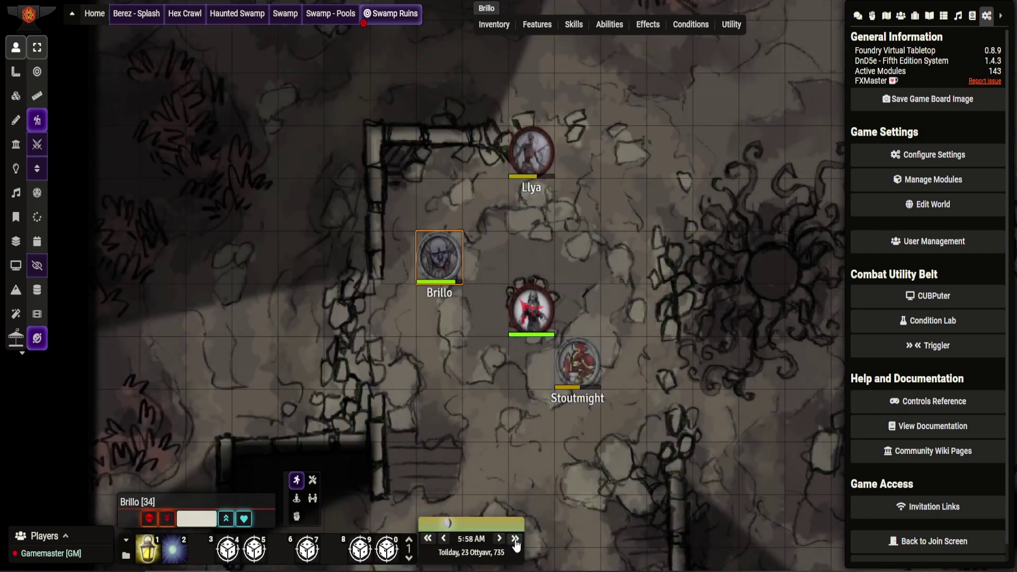
click(514, 539)
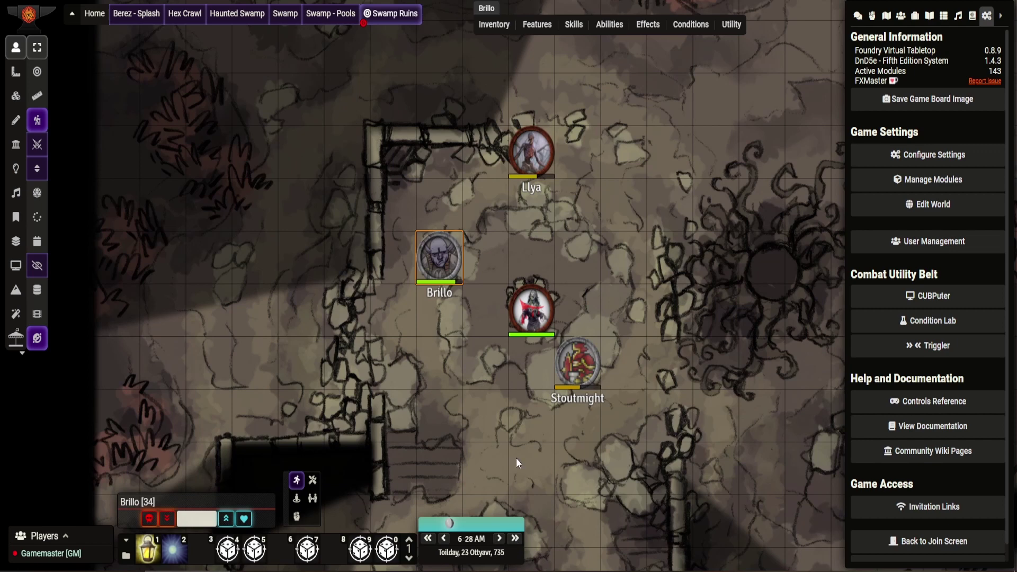